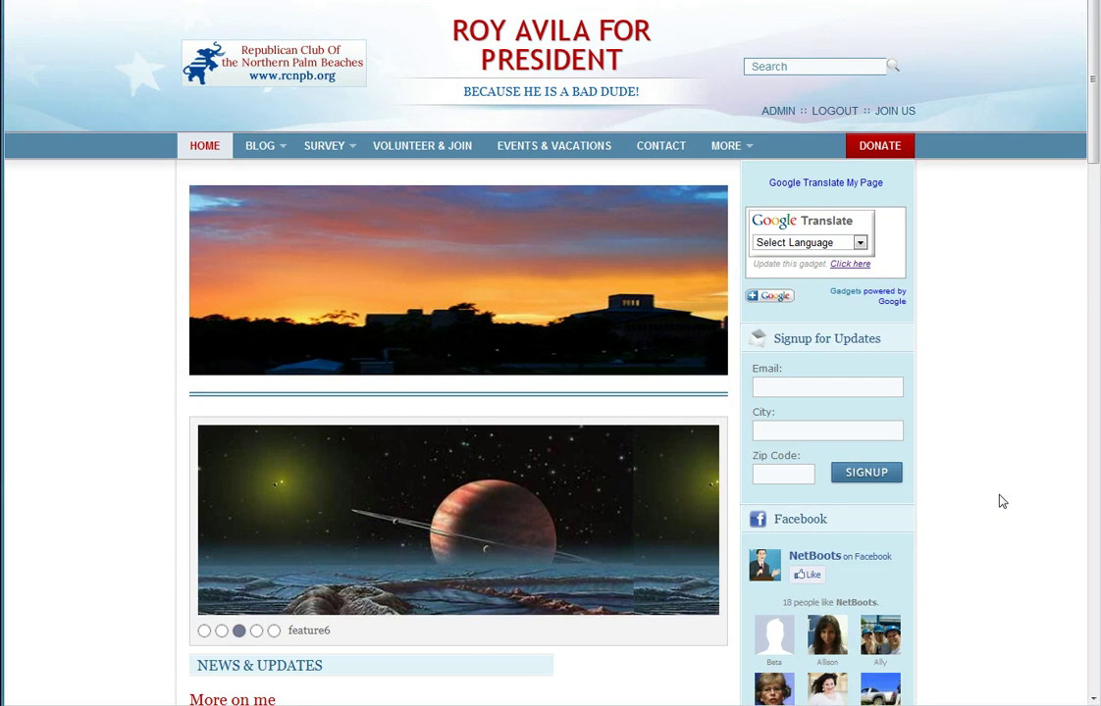
Go from the campaign front page to the NetBoots admin dashboard via the ADMIN header link.
{"action": "left_click", "coordinate": [778, 113]}
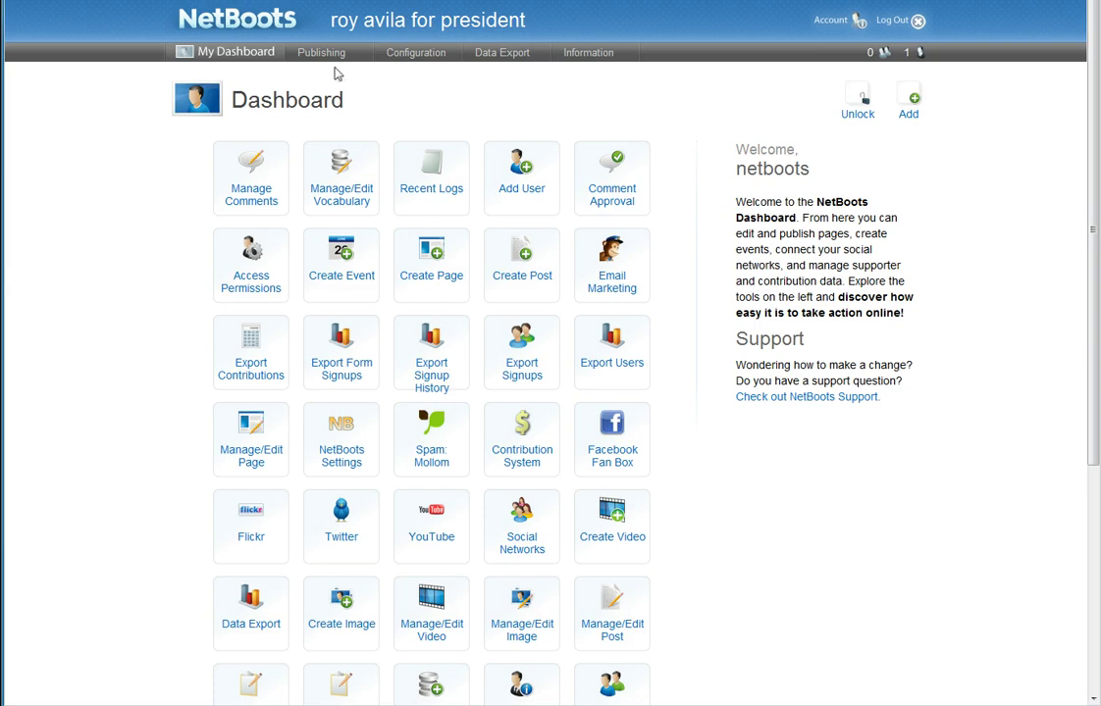
{"action": "mouse_move", "coordinate": [320, 57]}
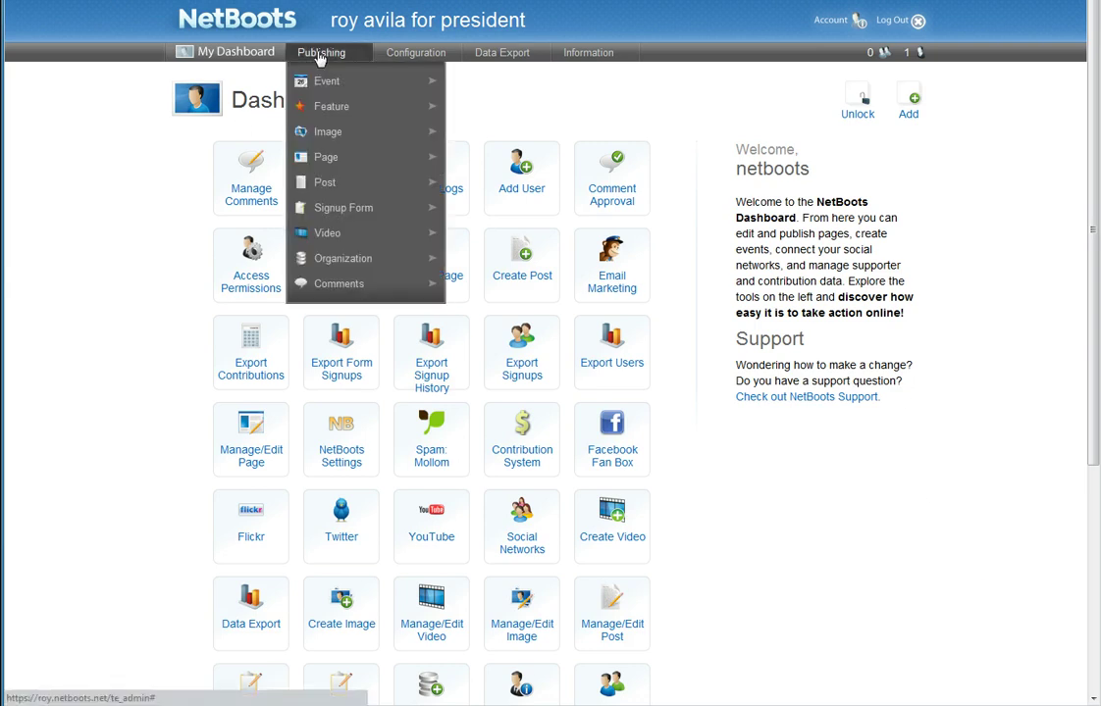
{"action": "mouse_move", "coordinate": [324, 161]}
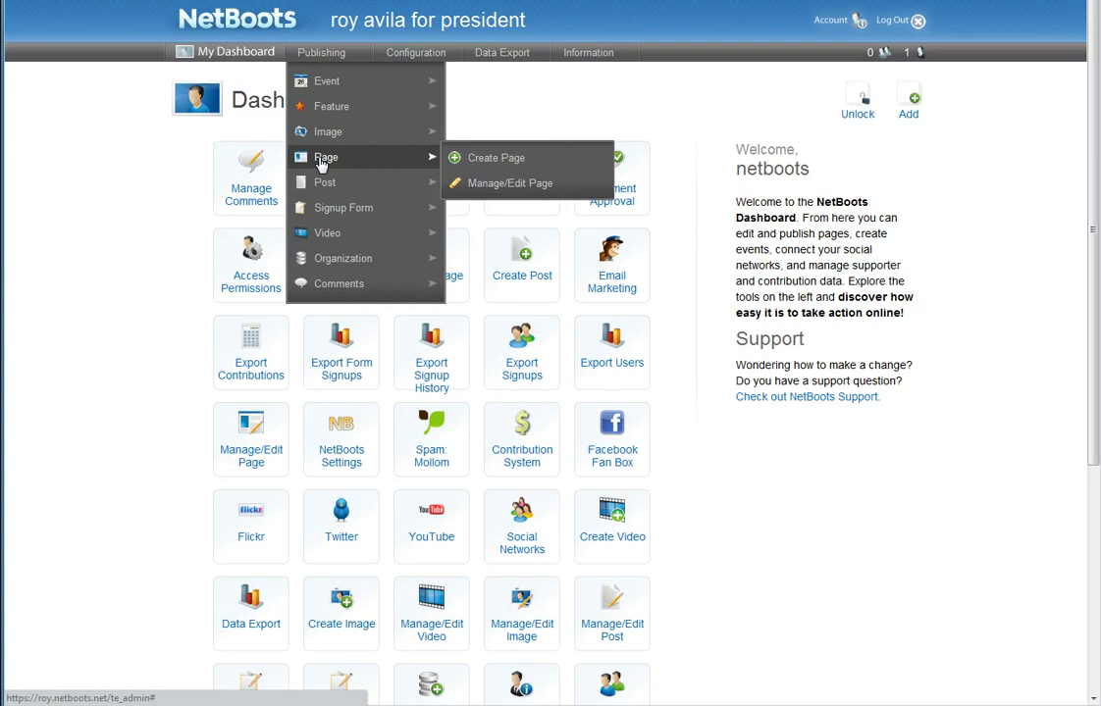
Edit the Feature Area page, delete its sunset banner image from the body, and save.
{"action": "left_click", "coordinate": [500, 189]}
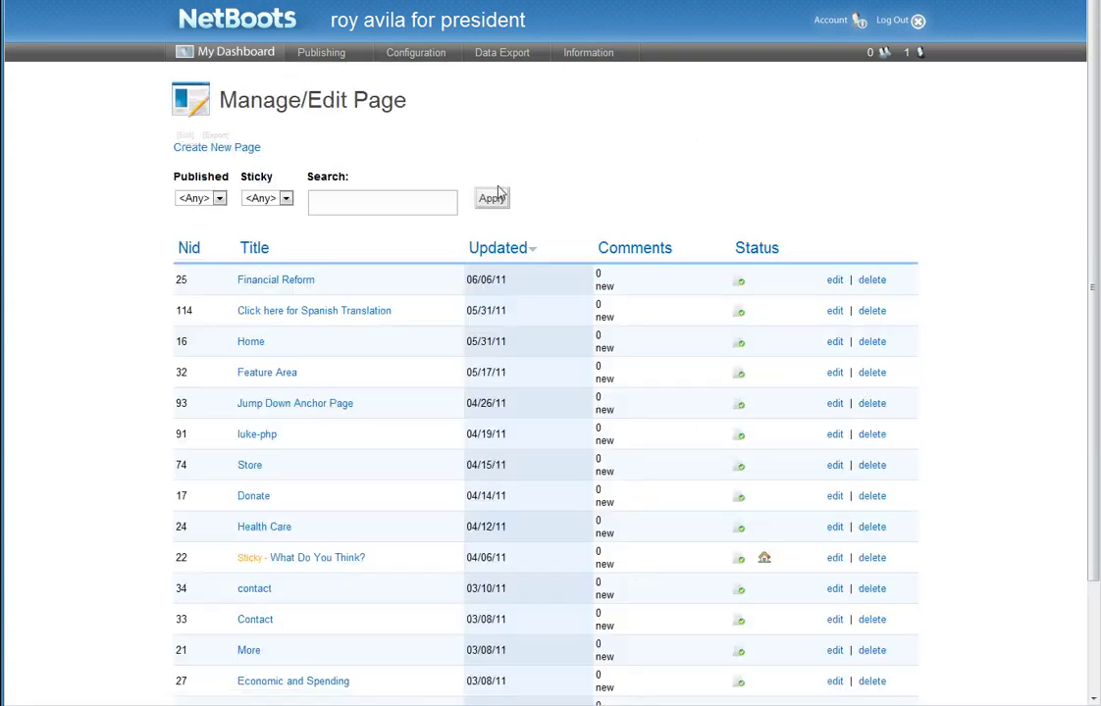
{"action": "scroll", "coordinate": [350, 416], "scroll_direction": "down", "scroll_amount": 3}
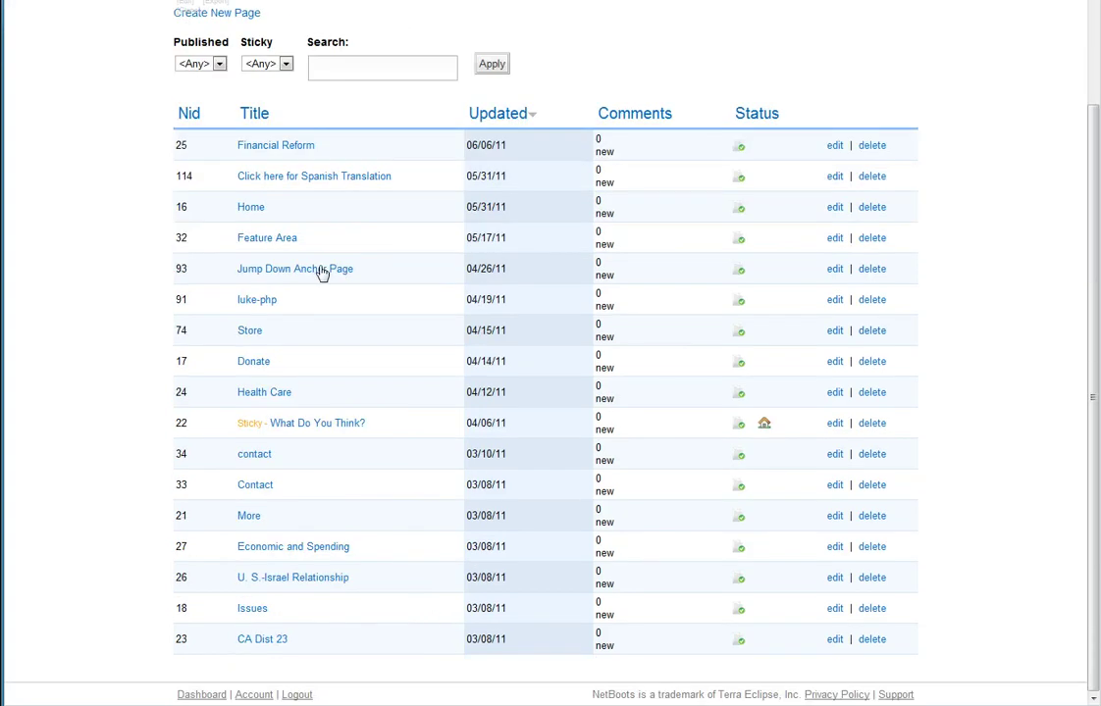
{"action": "left_click", "coordinate": [834, 240]}
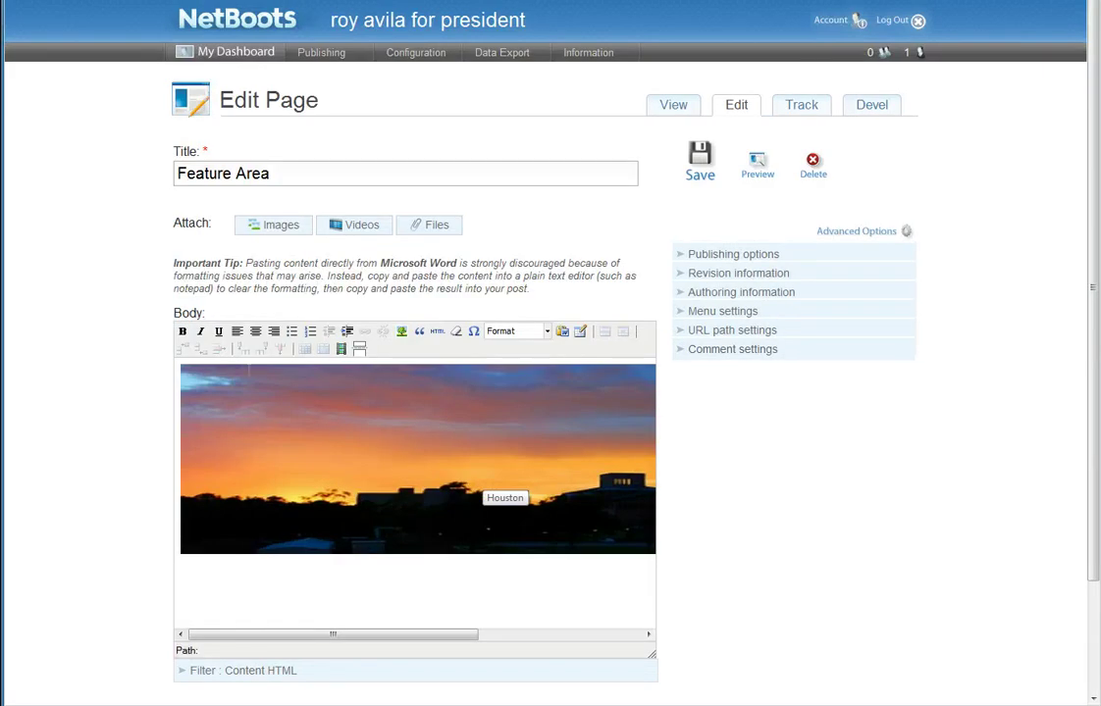
{"action": "left_click", "coordinate": [230, 390]}
{"action": "key", "text": "ctrl+a"}
{"action": "key", "text": "Delete"}
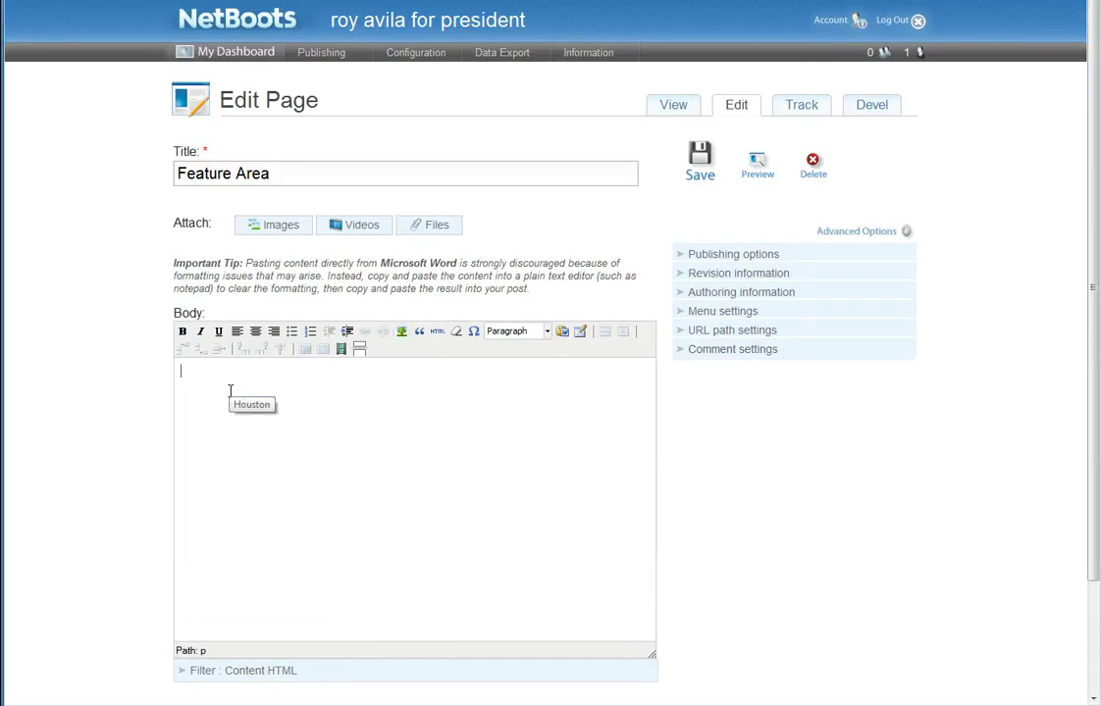
{"action": "left_click", "coordinate": [700, 162]}
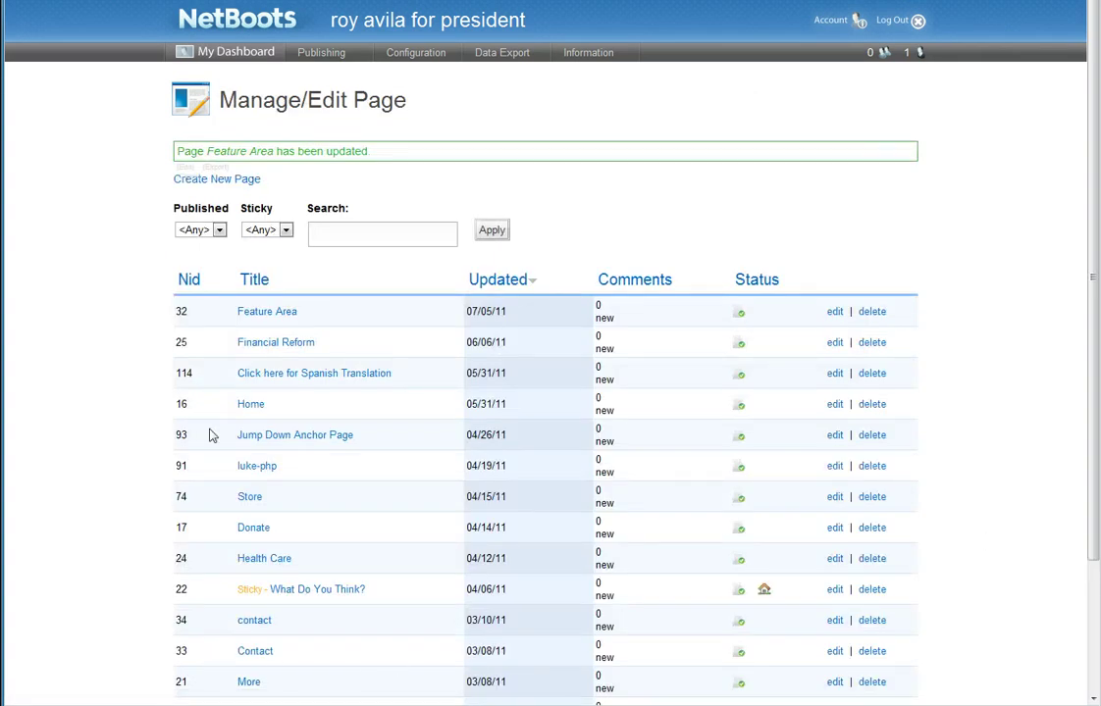
Insert the attached flag image into the Feature Area page body.
{"action": "left_click", "coordinate": [835, 314]}
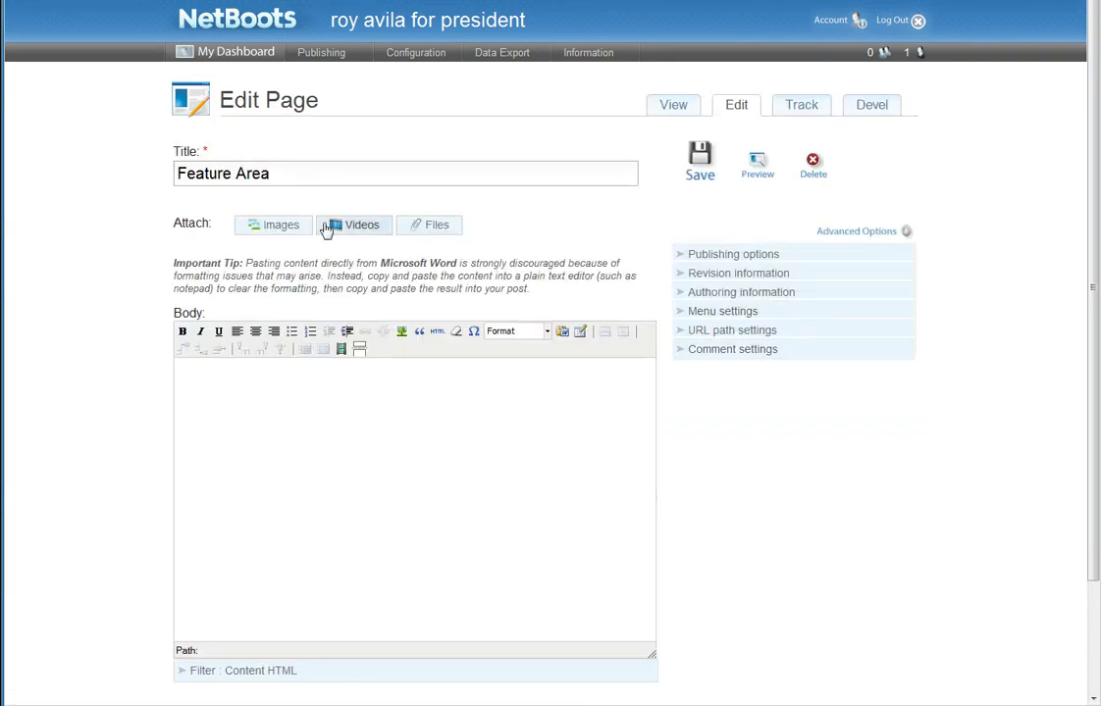
{"action": "left_click", "coordinate": [265, 229]}
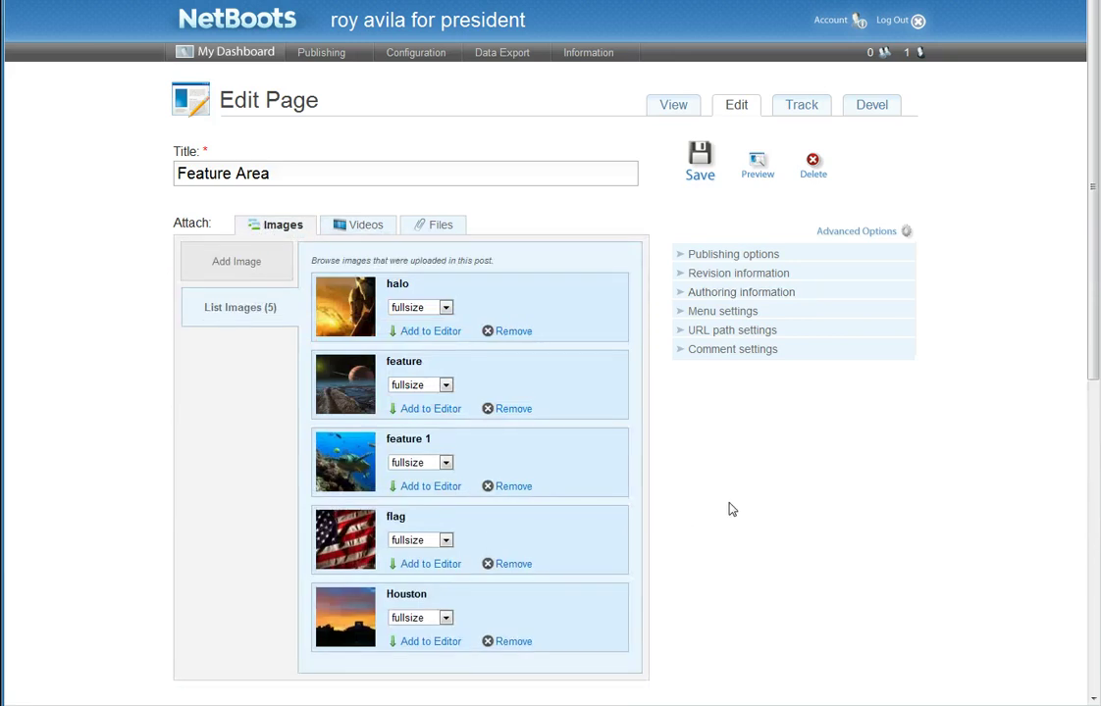
{"action": "left_click", "coordinate": [427, 564]}
{"action": "scroll", "coordinate": [727, 561], "scroll_direction": "down", "scroll_amount": 4}
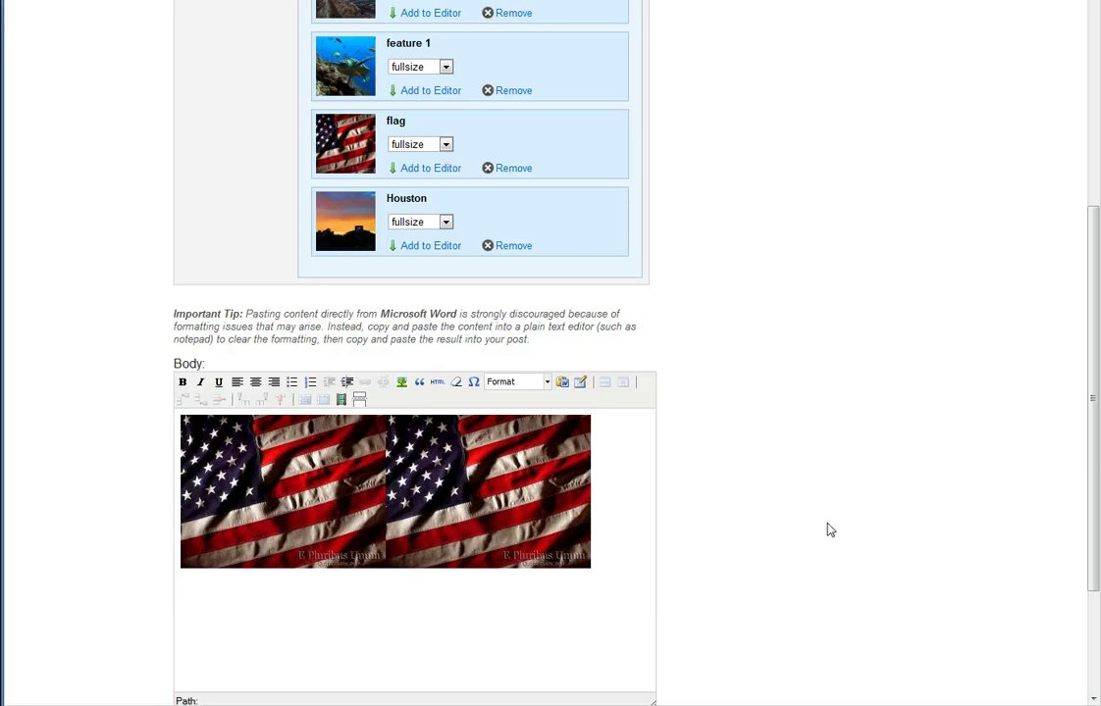
{"action": "scroll", "coordinate": [826, 528], "scroll_direction": "down", "scroll_amount": 1}
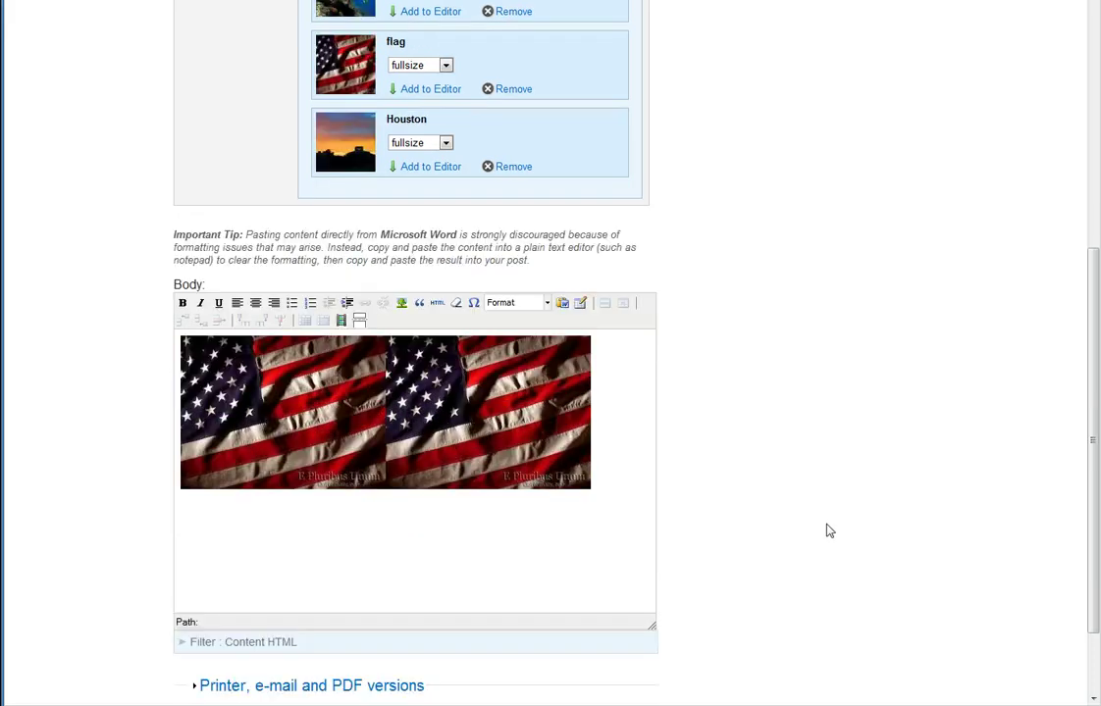
{"action": "scroll", "coordinate": [784, 505], "scroll_direction": "up", "scroll_amount": 5}
Save the Feature Area page and open the 'roy avila for president' front page.
{"action": "left_click", "coordinate": [696, 161]}
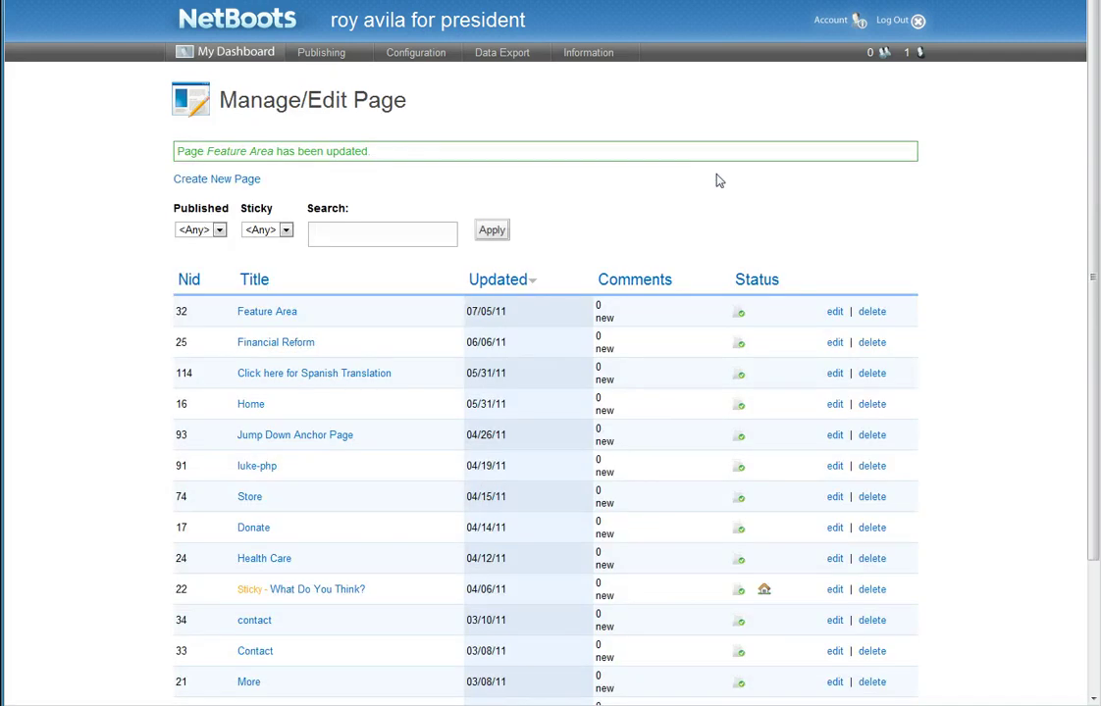
{"action": "left_click", "coordinate": [375, 23]}
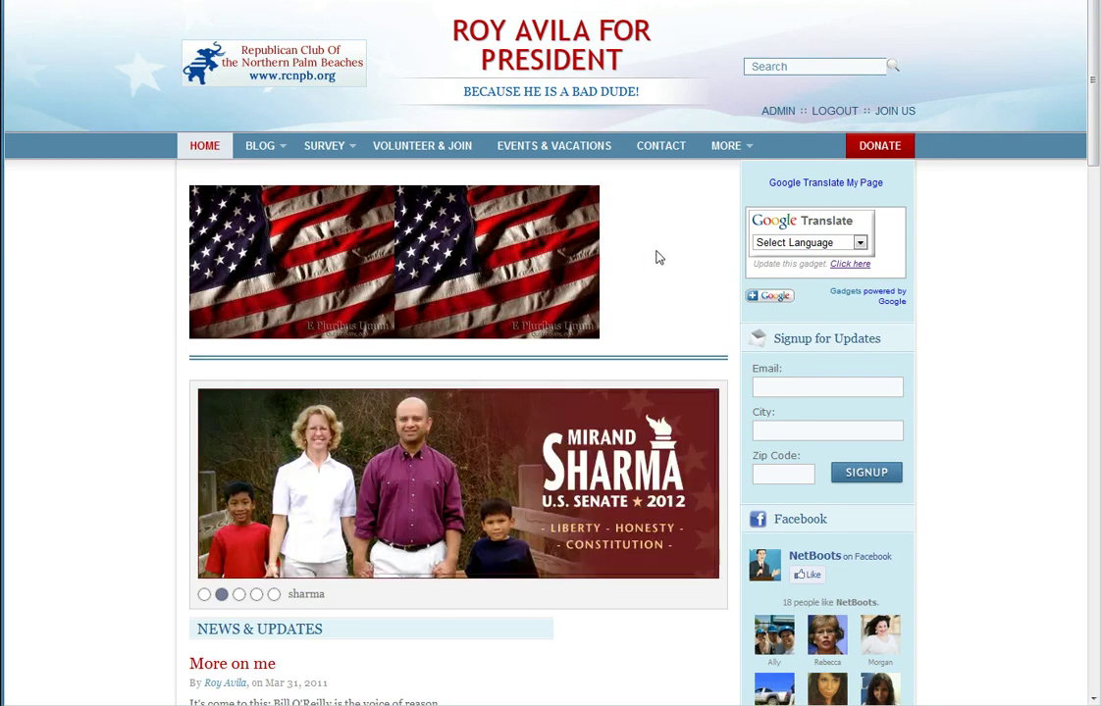
Return to the NetBoots admin dashboard from the campaign front page's ADMIN link.
{"action": "left_click", "coordinate": [776, 114]}
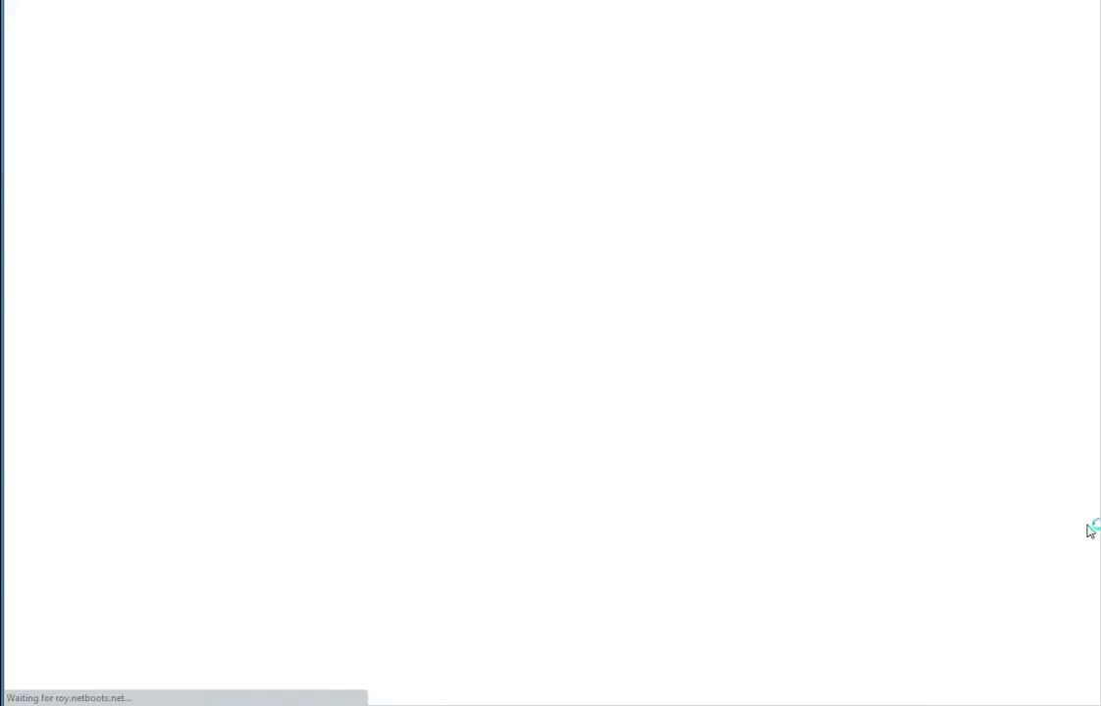
{"action": "scroll", "coordinate": [1089, 530], "scroll_direction": "down", "scroll_amount": 3}
{"action": "scroll", "coordinate": [1088, 531], "scroll_direction": "down", "scroll_amount": 2}
{"action": "scroll", "coordinate": [1089, 531], "scroll_direction": "up", "scroll_amount": 4}
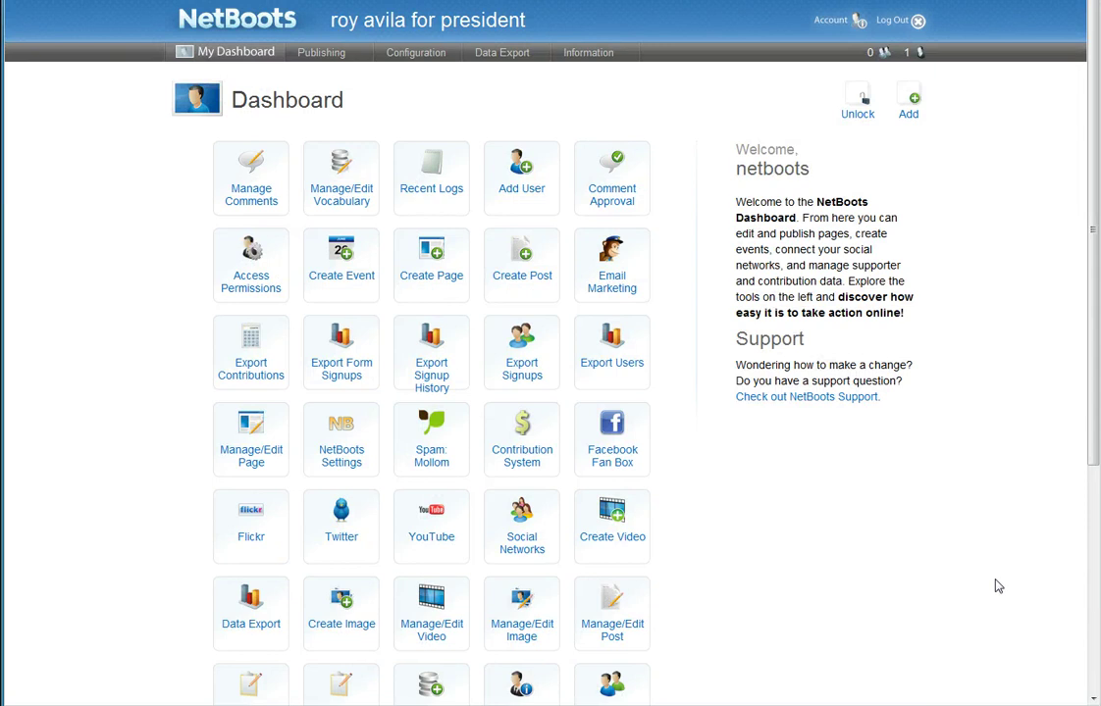
{"action": "scroll", "coordinate": [997, 586], "scroll_direction": "down", "scroll_amount": 3}
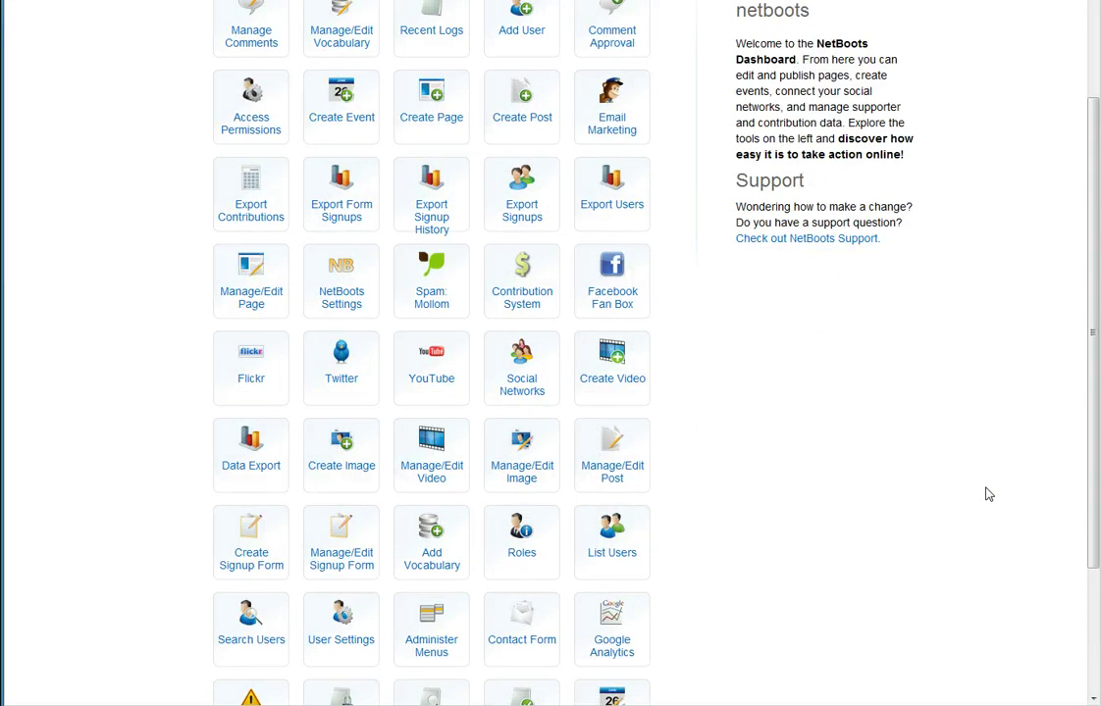
{"action": "scroll", "coordinate": [989, 494], "scroll_direction": "up", "scroll_amount": 3}
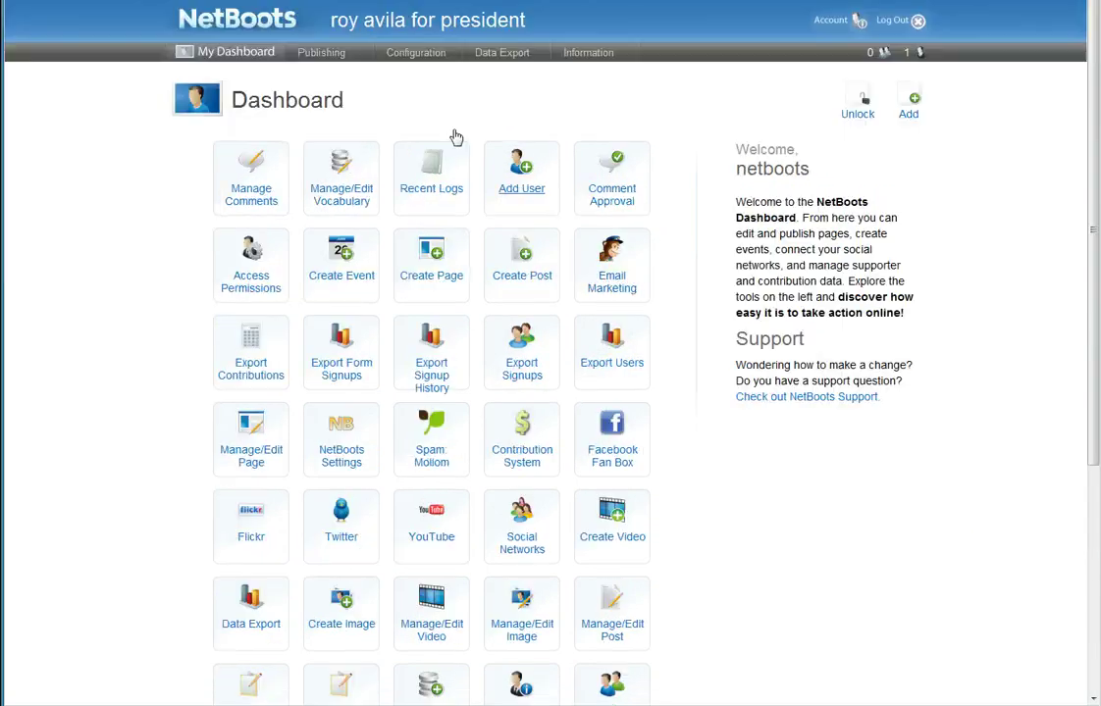
{"action": "mouse_move", "coordinate": [321, 54]}
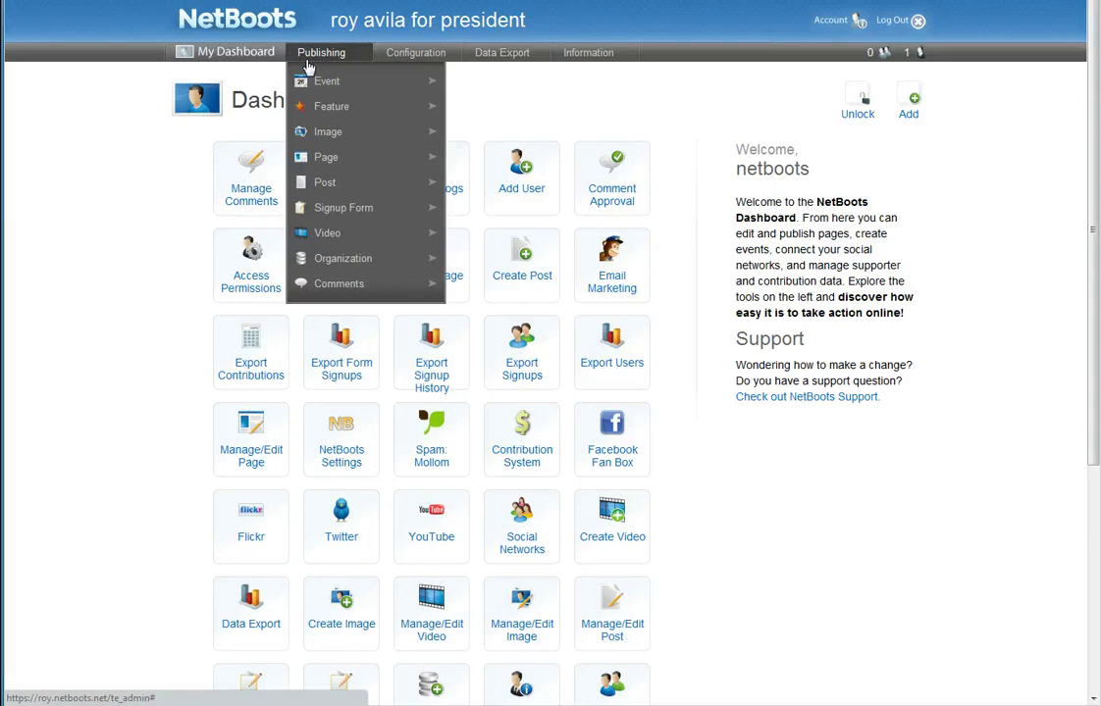
Create a post titled 'Creating A Post' with body 'Type here in the body and it will post to your front page.'.
{"action": "mouse_move", "coordinate": [328, 184]}
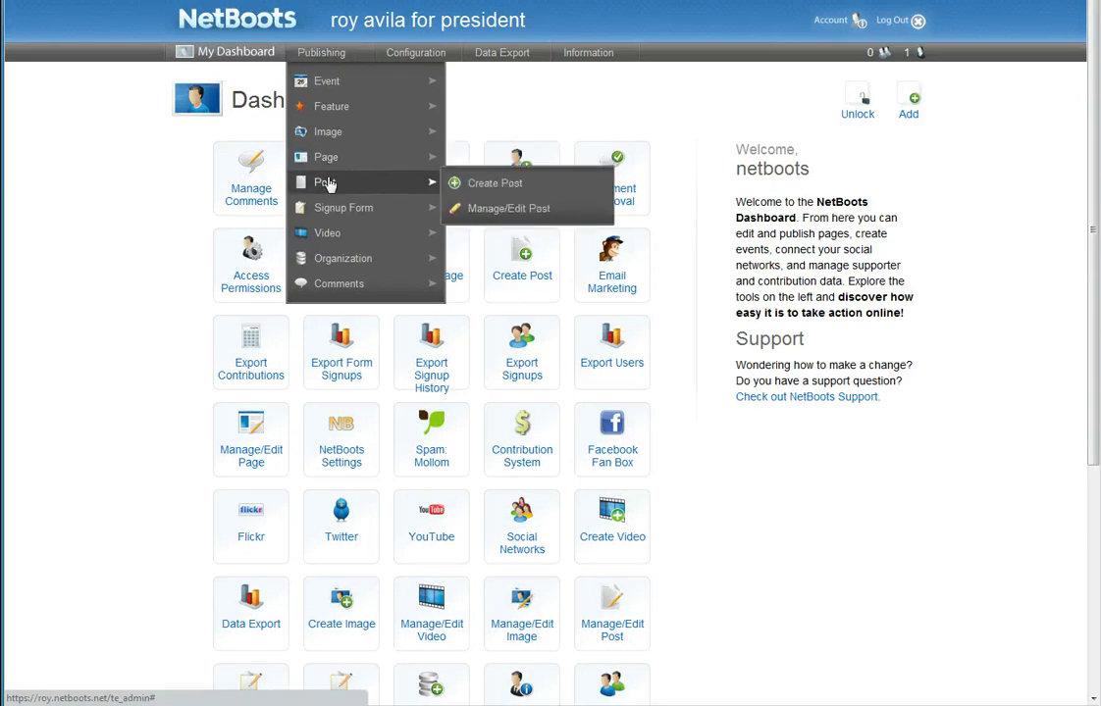
{"action": "left_click", "coordinate": [502, 185]}
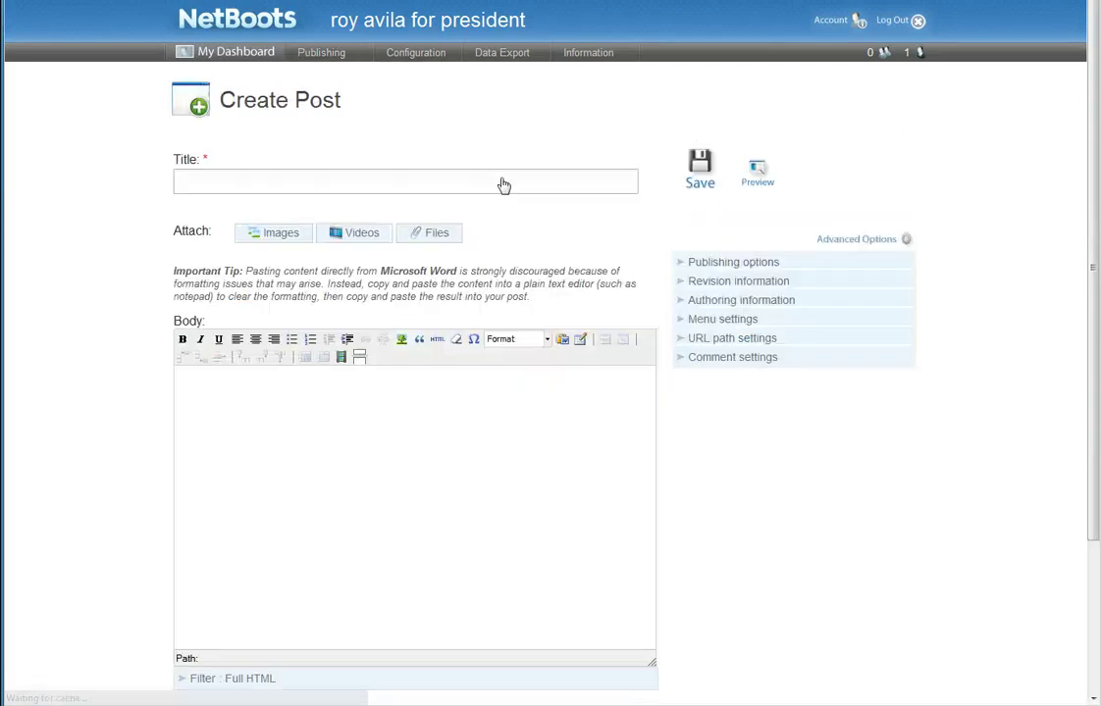
{"action": "left_click", "coordinate": [216, 181]}
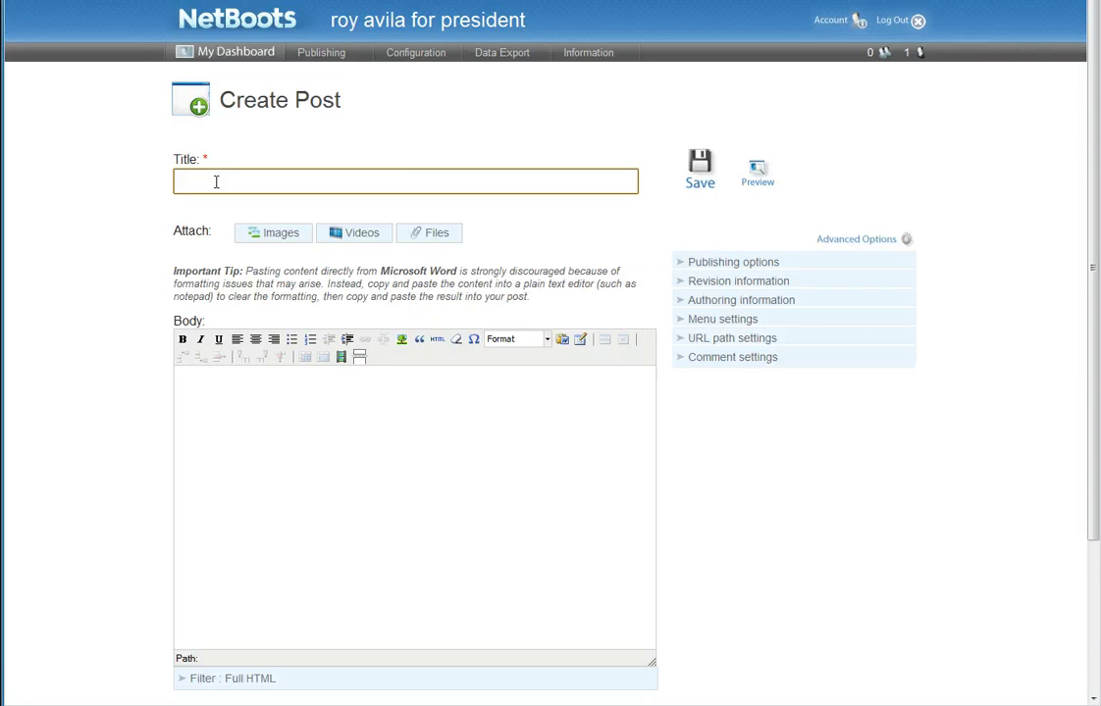
{"action": "type", "text": "Creating A Post"}
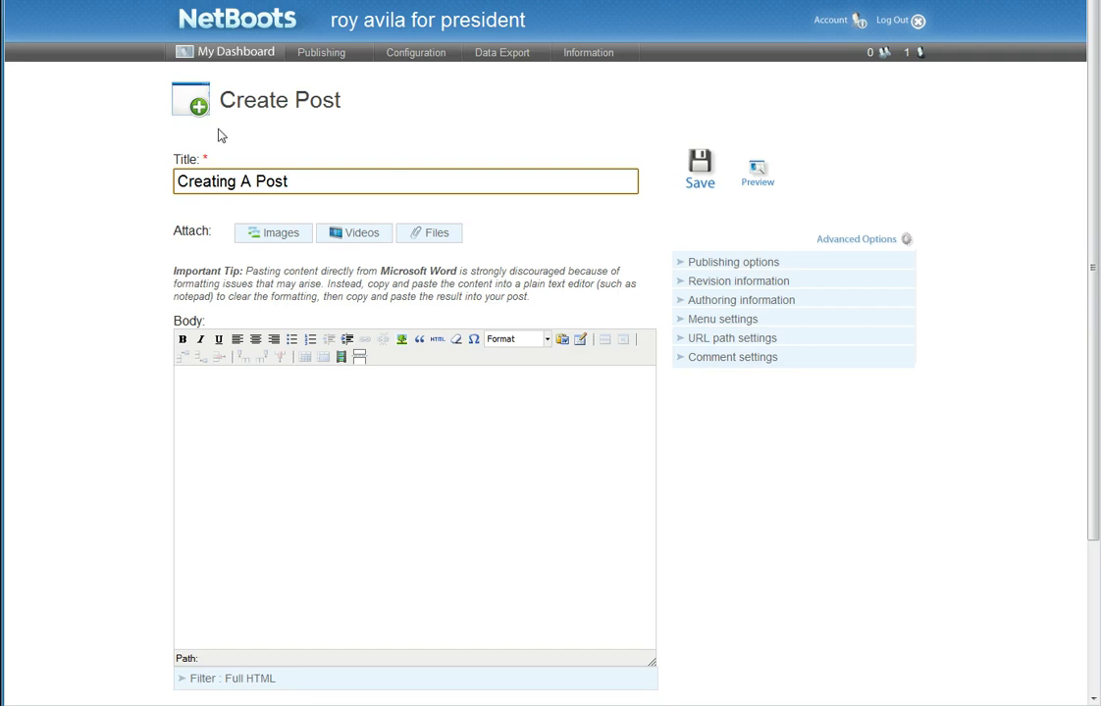
{"action": "left_click", "coordinate": [211, 389]}
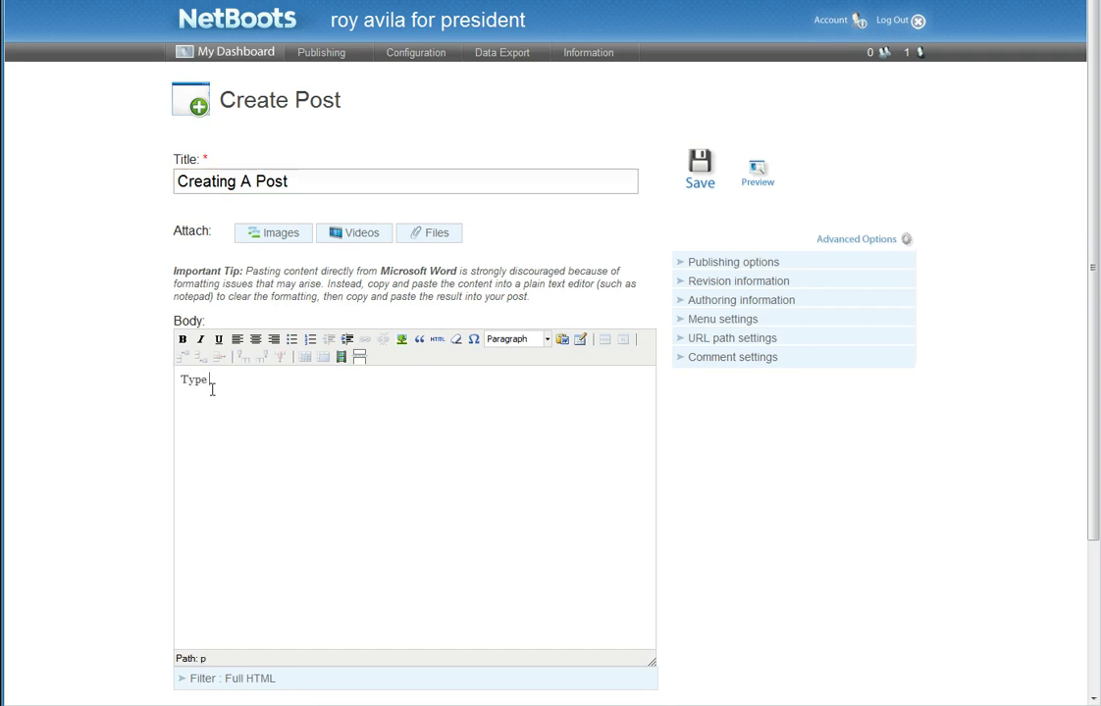
{"action": "type", "text": "Type here in the body and it will post to "}
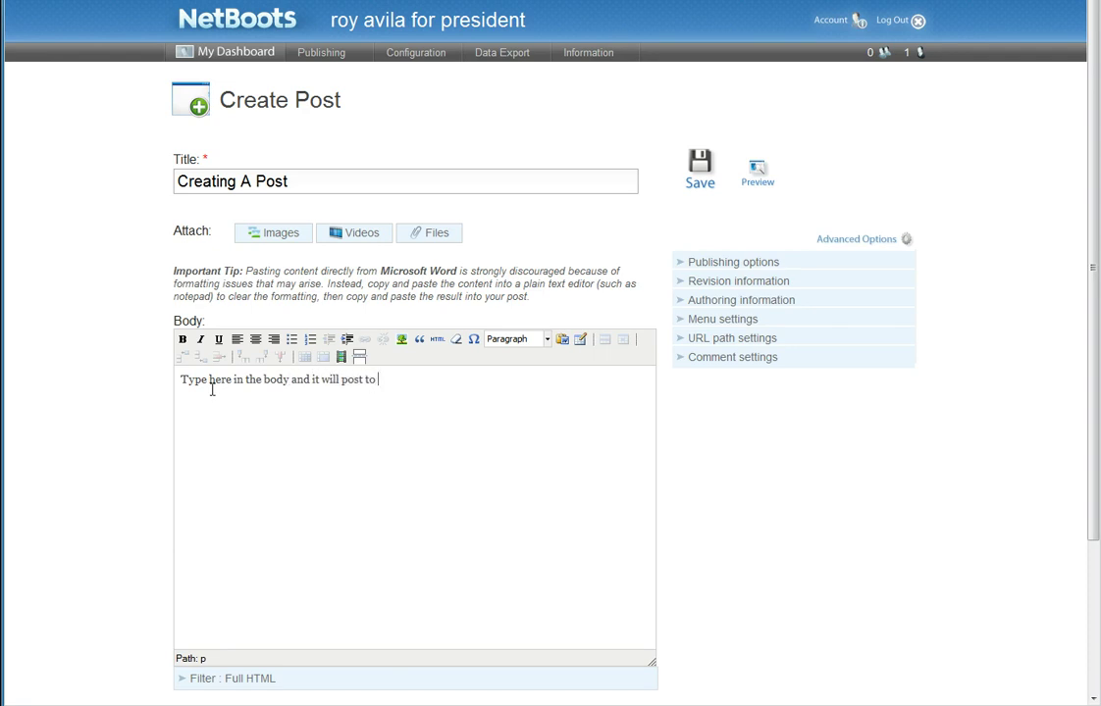
{"action": "type", "text": "your front page."}
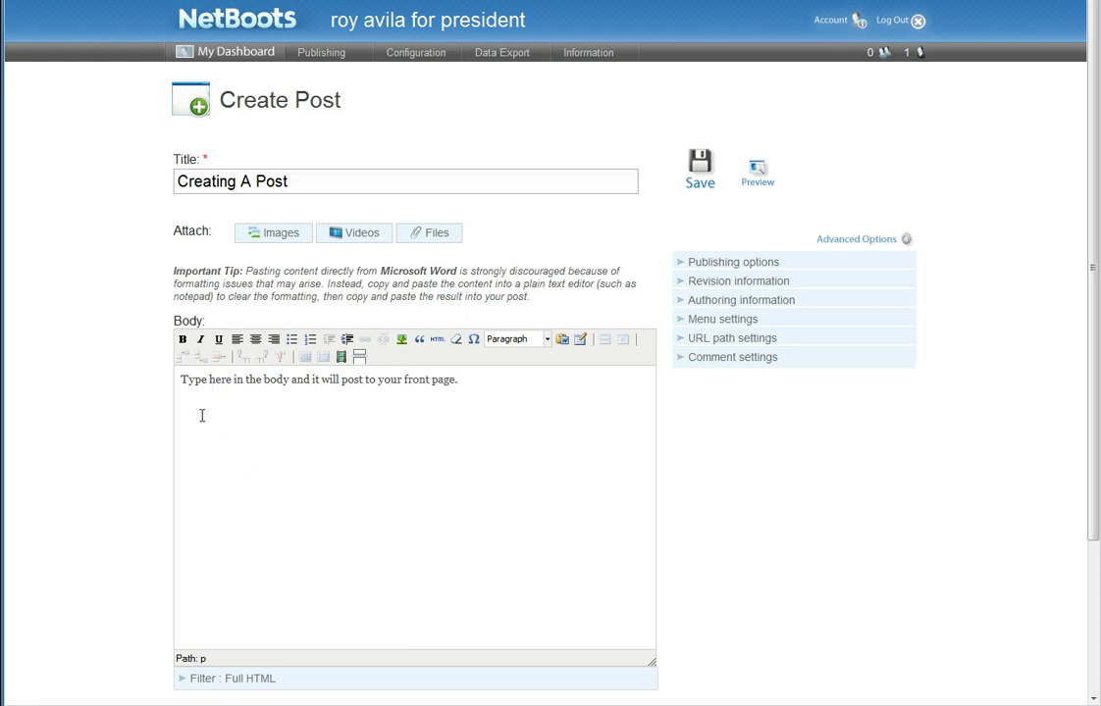
{"action": "scroll", "coordinate": [366, 475], "scroll_direction": "down", "scroll_amount": 2}
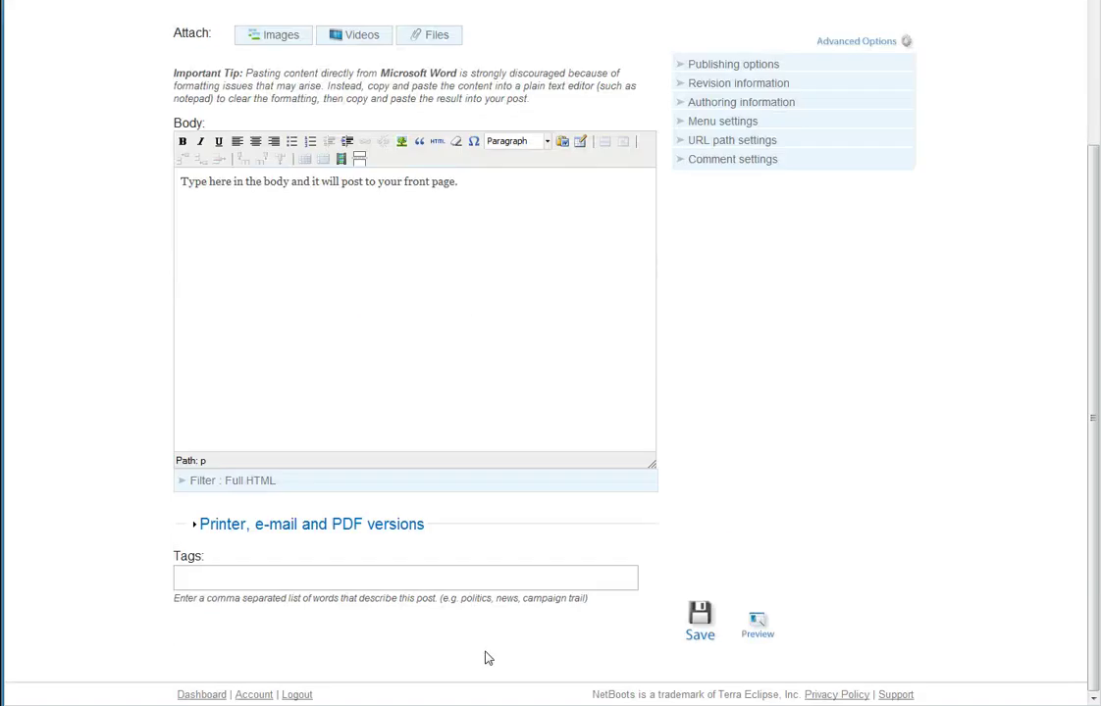
Save the post, then scroll the home page to find it under News & Updates.
{"action": "left_click", "coordinate": [701, 621]}
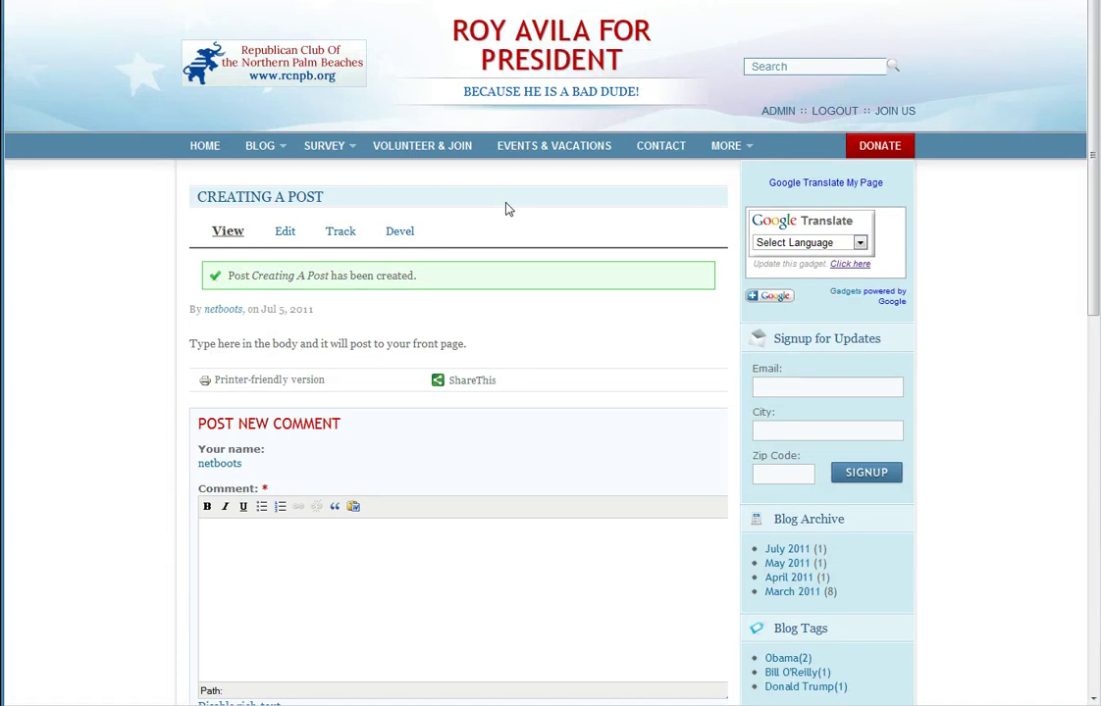
{"action": "left_click", "coordinate": [482, 44]}
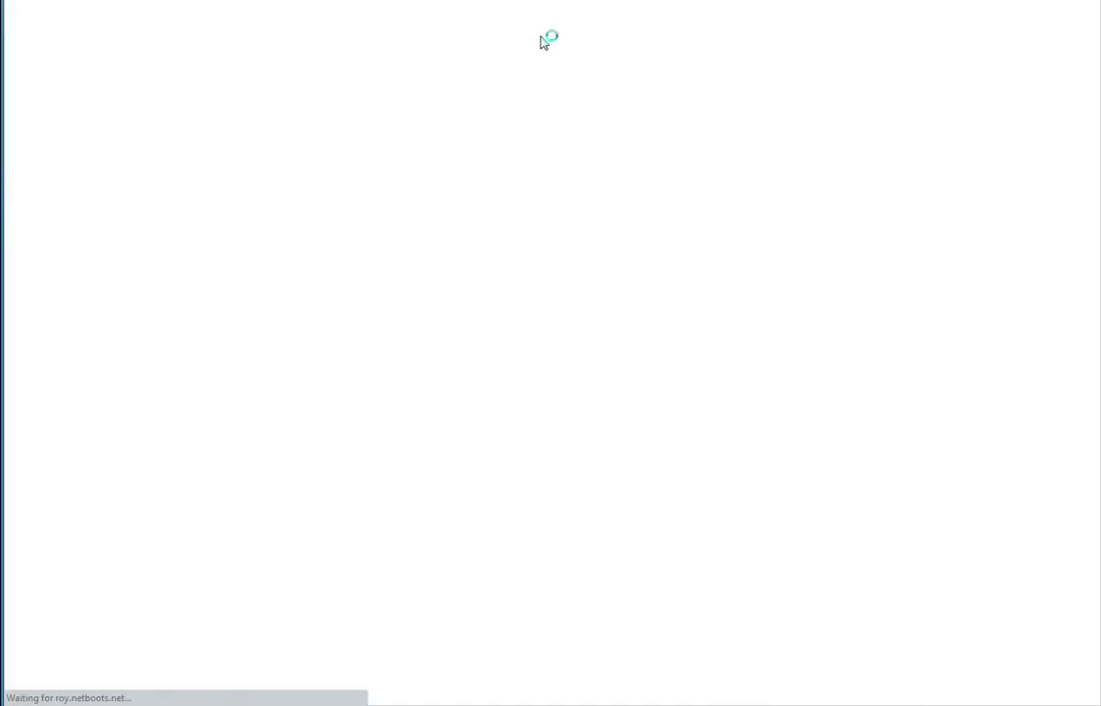
{"action": "scroll", "coordinate": [1013, 502], "scroll_direction": "down", "scroll_amount": 3}
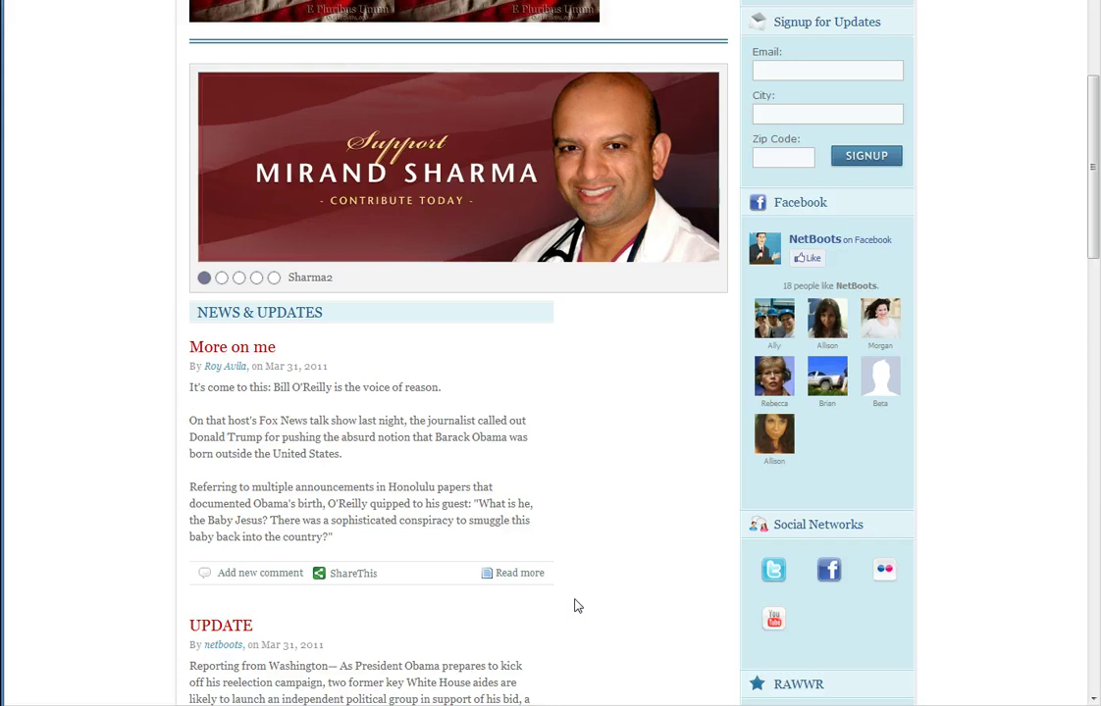
{"action": "scroll", "coordinate": [577, 607], "scroll_direction": "down", "scroll_amount": 4}
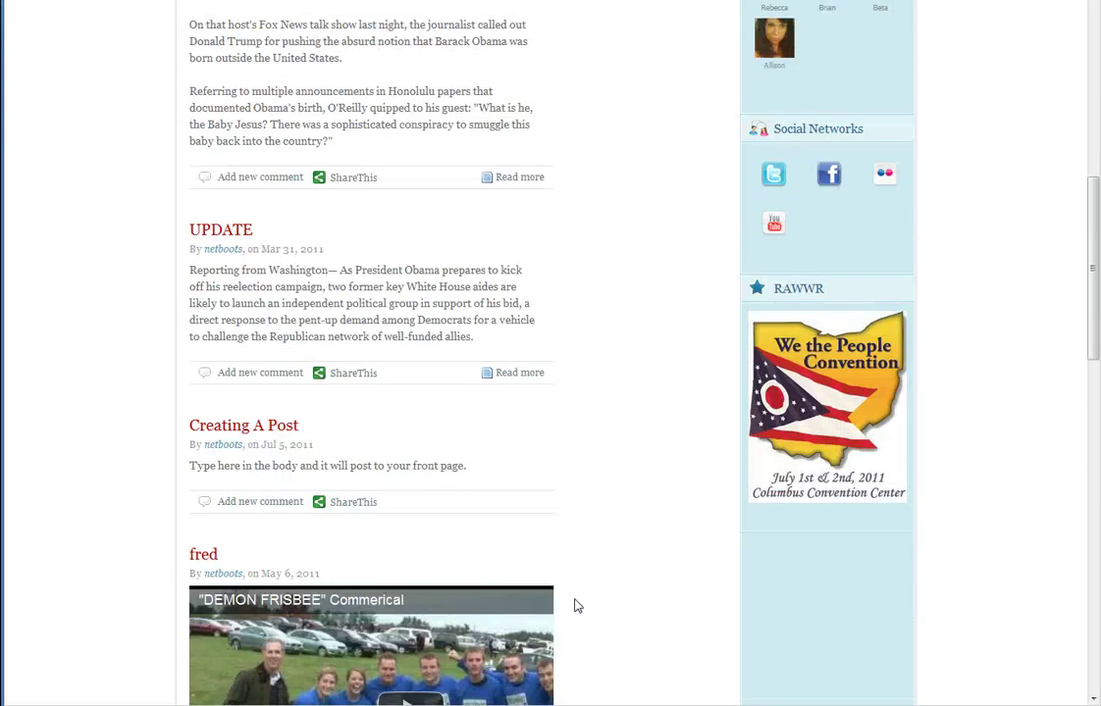
{"action": "scroll", "coordinate": [576, 607], "scroll_direction": "down", "scroll_amount": 1}
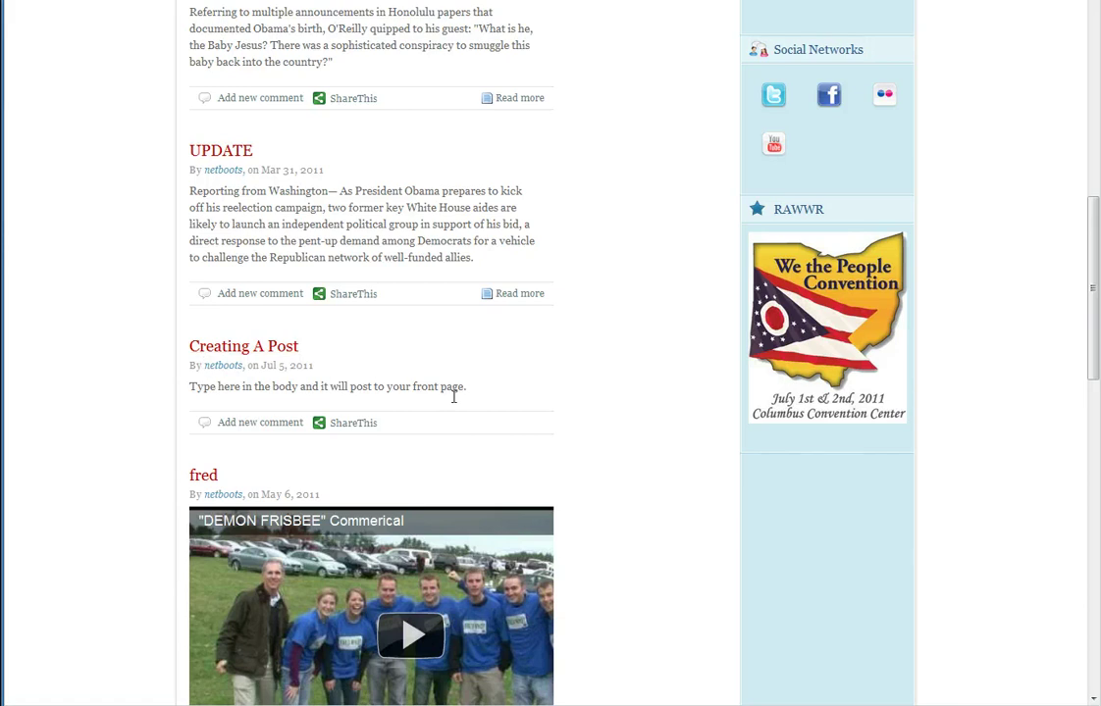
{"action": "scroll", "coordinate": [322, 421], "scroll_direction": "up", "scroll_amount": 3}
{"action": "scroll", "coordinate": [471, 435], "scroll_direction": "down", "scroll_amount": 3}
{"action": "scroll", "coordinate": [579, 383], "scroll_direction": "down", "scroll_amount": 2}
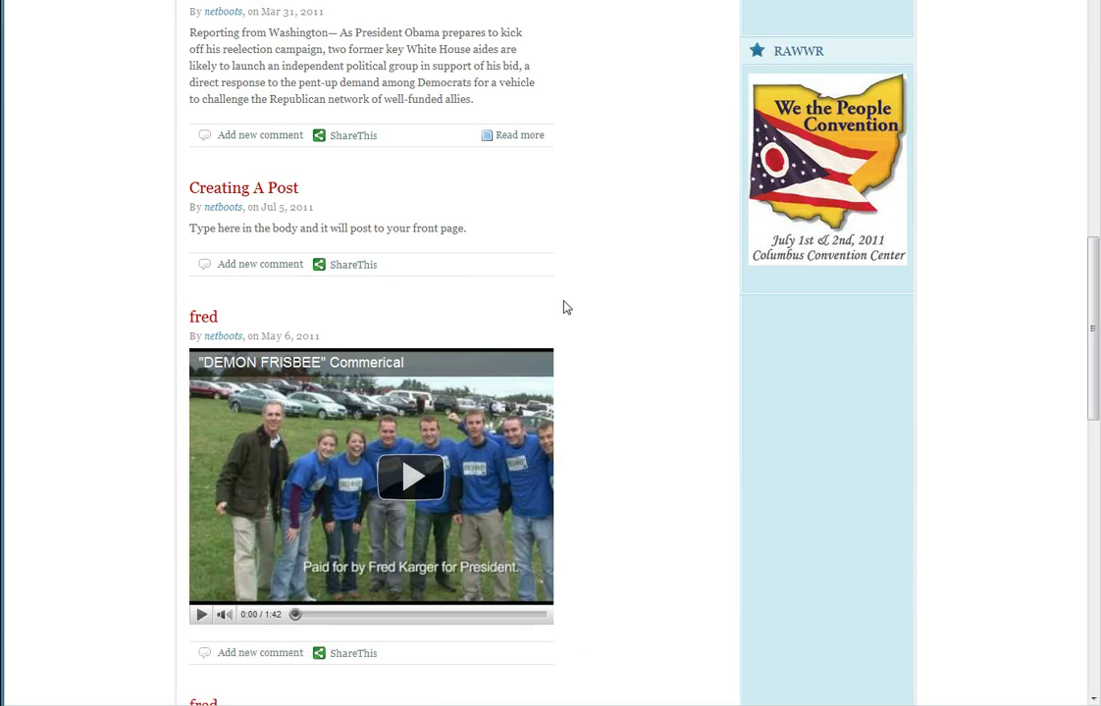
{"action": "scroll", "coordinate": [564, 308], "scroll_direction": "up", "scroll_amount": 5}
{"action": "scroll", "coordinate": [564, 308], "scroll_direction": "down", "scroll_amount": 4}
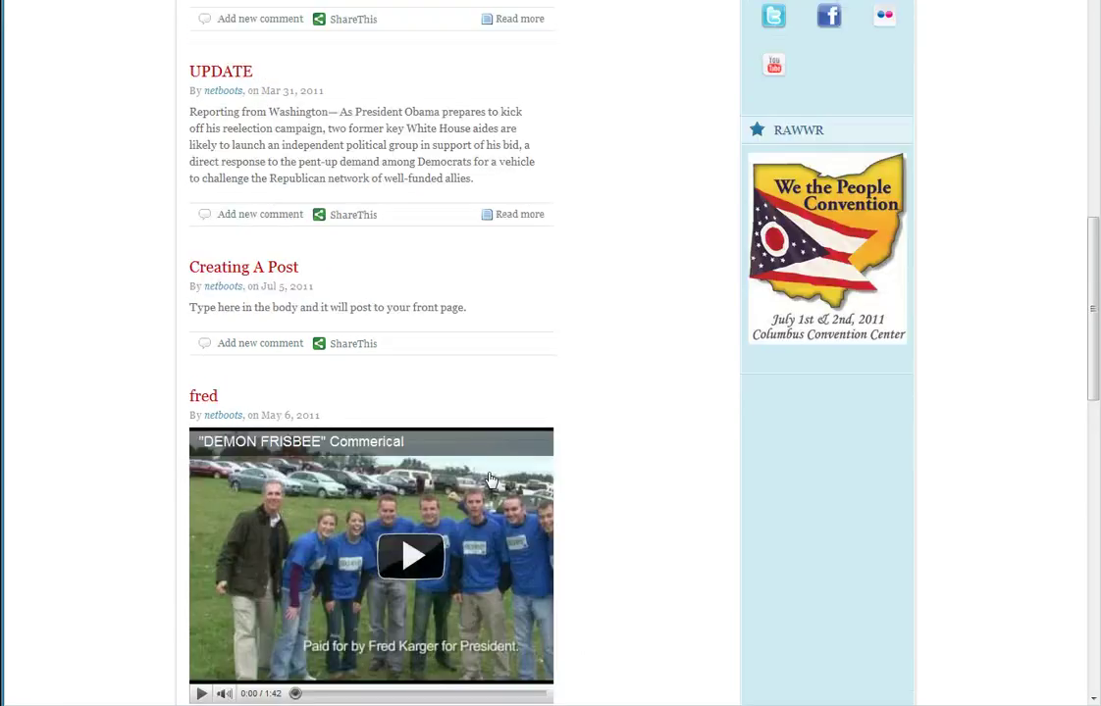
Mark 'Creating A Post' as Sticky at top of lists and save it.
{"action": "left_click", "coordinate": [242, 270]}
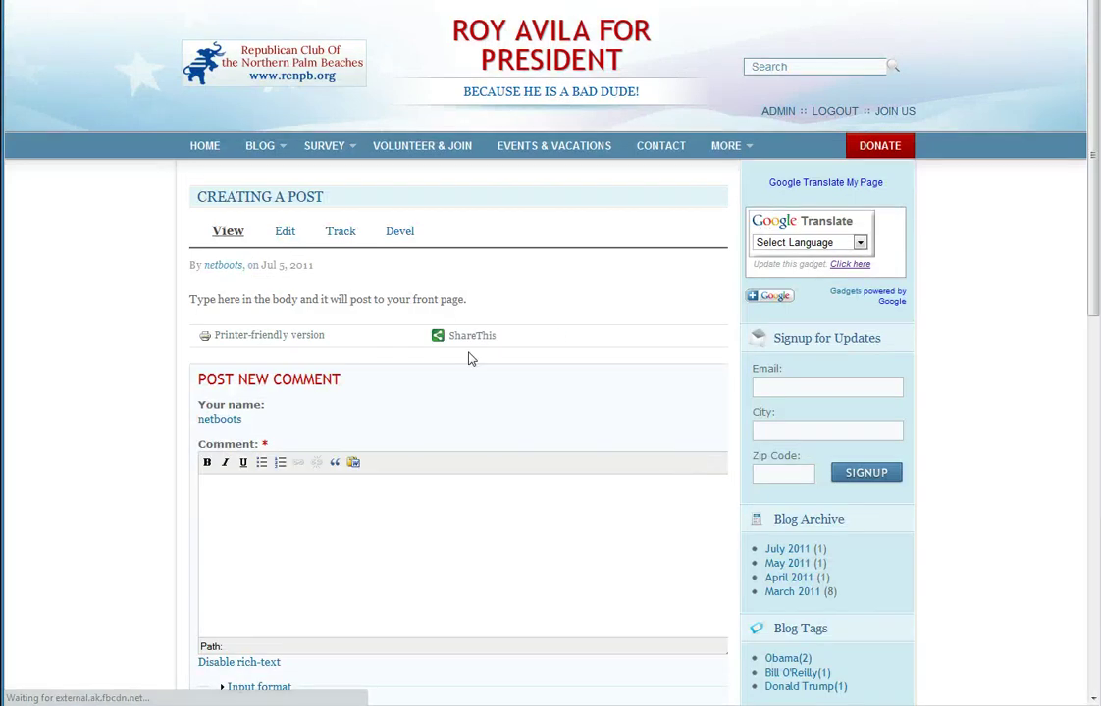
{"action": "left_click", "coordinate": [285, 233]}
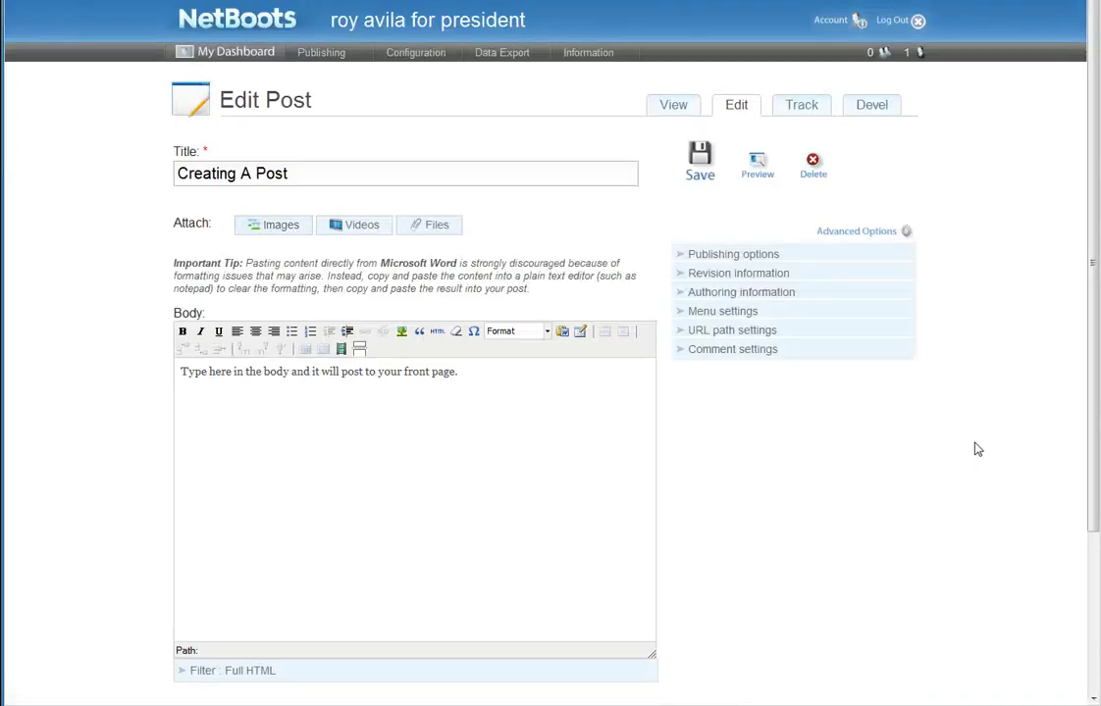
{"action": "left_click", "coordinate": [751, 257]}
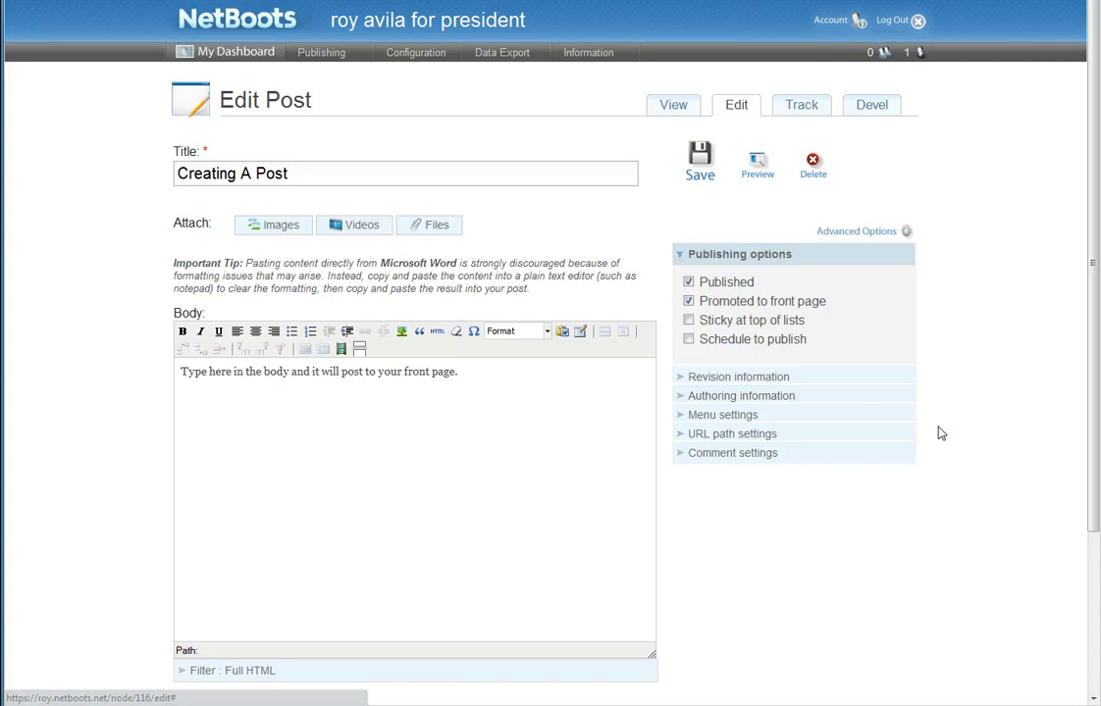
{"action": "left_click", "coordinate": [689, 321]}
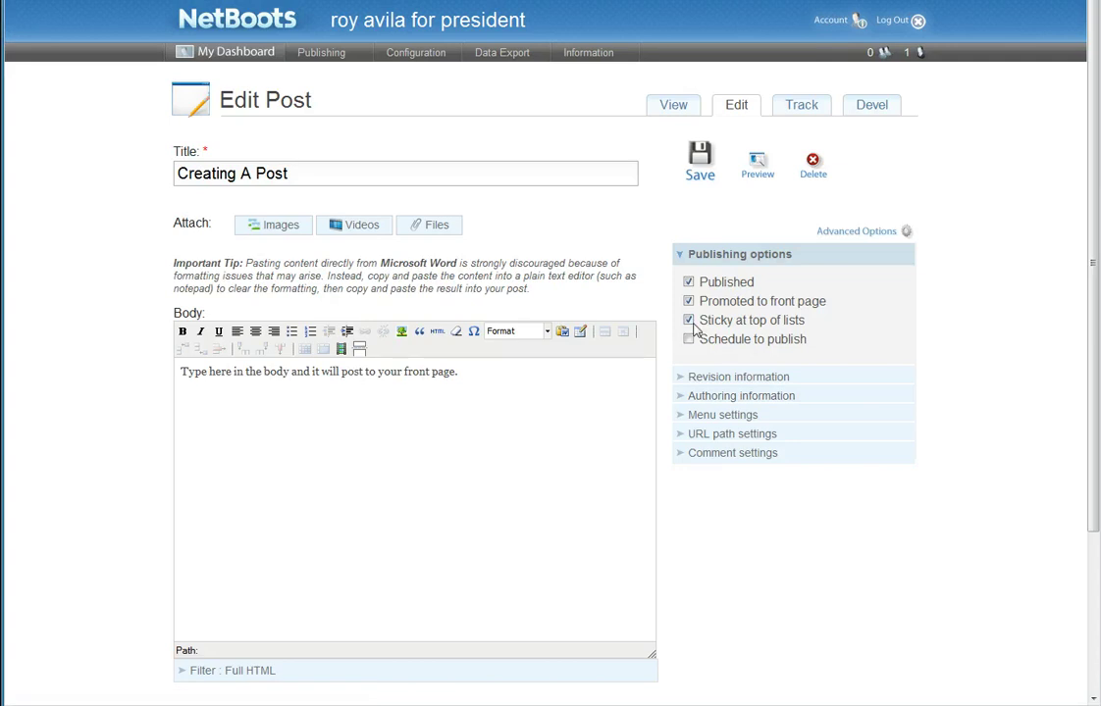
{"action": "left_click", "coordinate": [699, 156]}
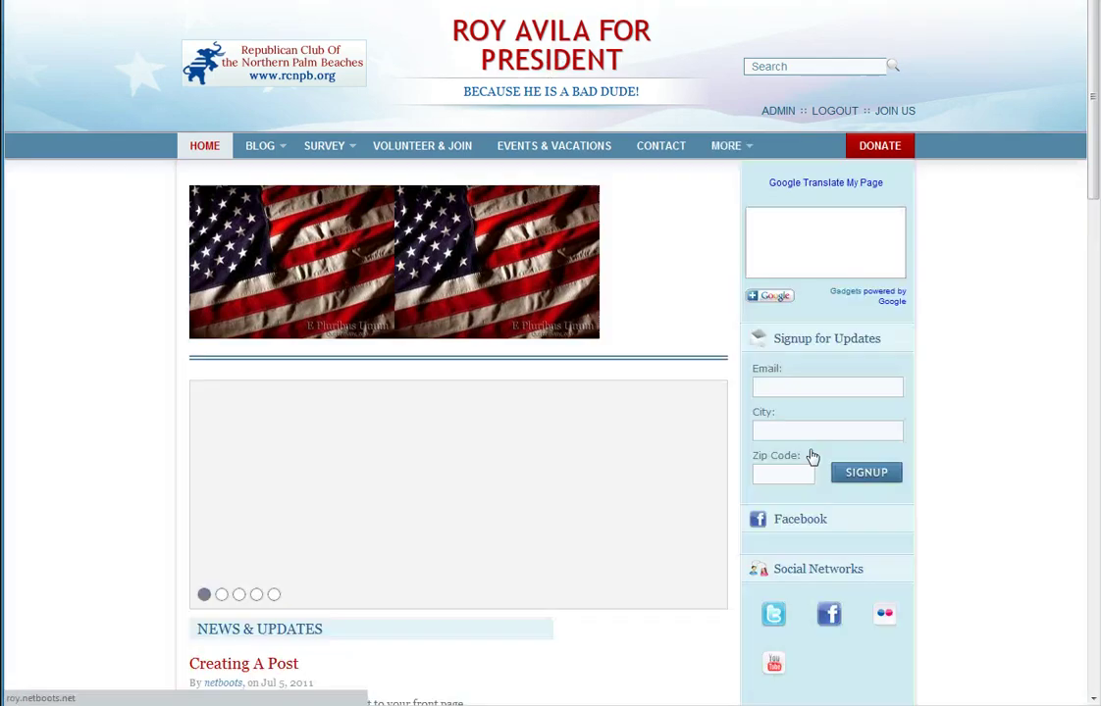
{"action": "scroll", "coordinate": [573, 579], "scroll_direction": "down", "scroll_amount": 3}
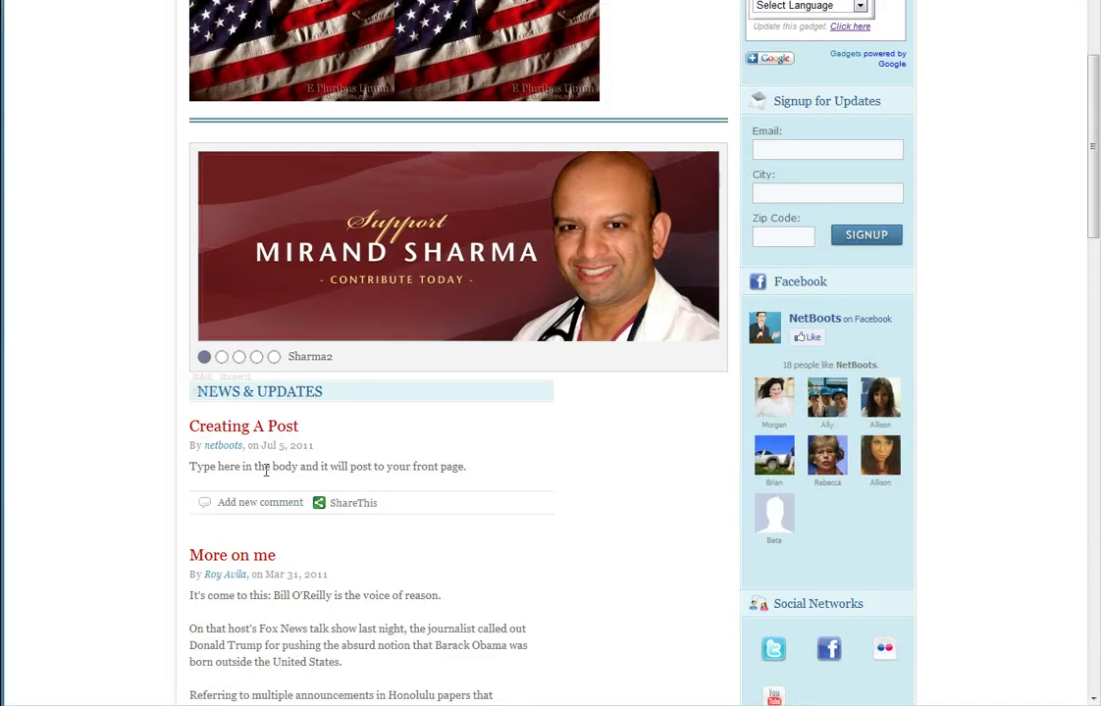